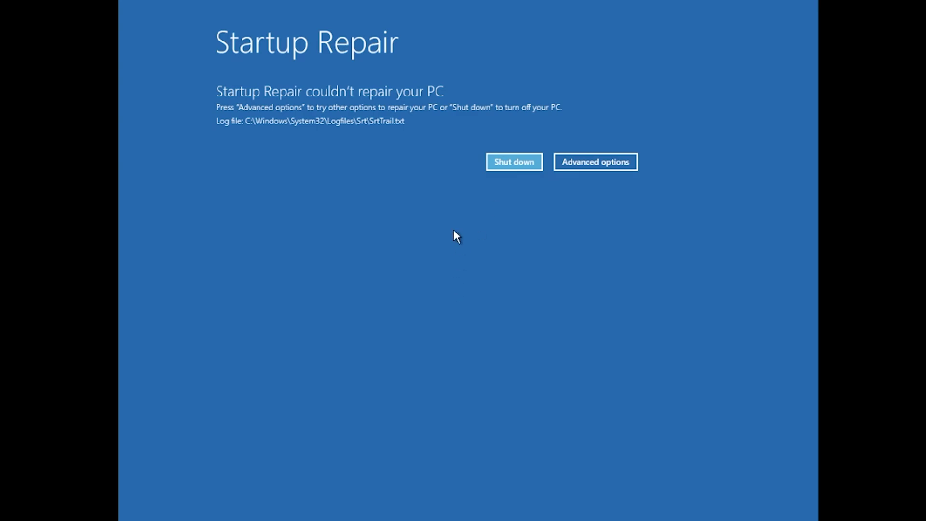
Run Startup Repair from the advanced troubleshooting options, using the TechFixIt account with the password left blank.
left_click(588, 164)
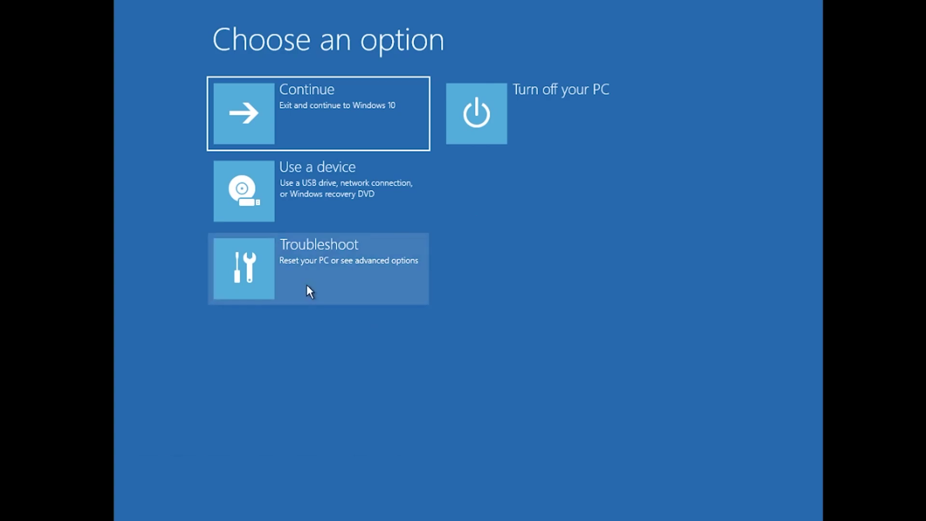
left_click(307, 286)
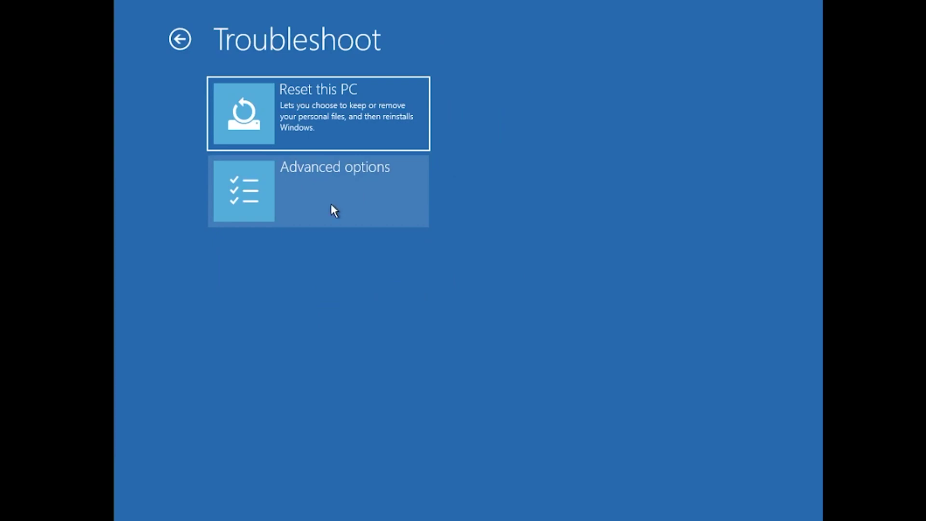
left_click(397, 191)
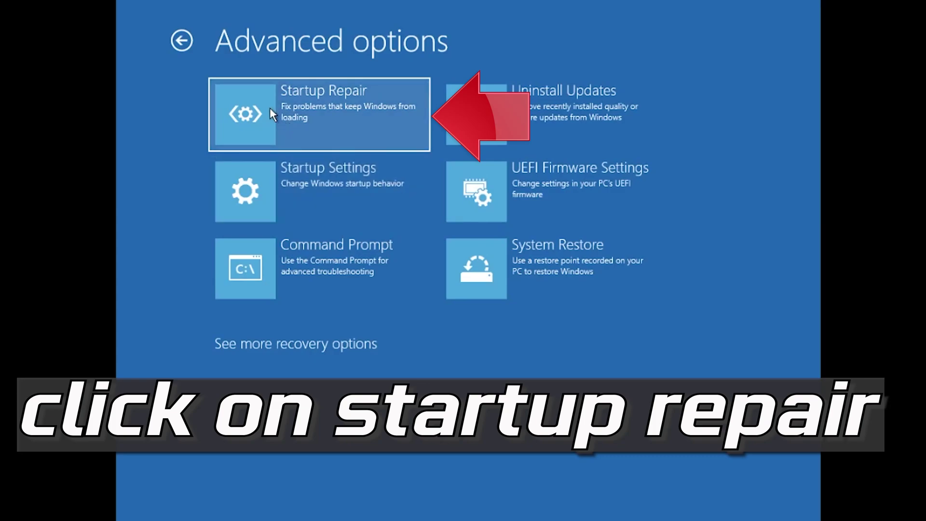
left_click(339, 112)
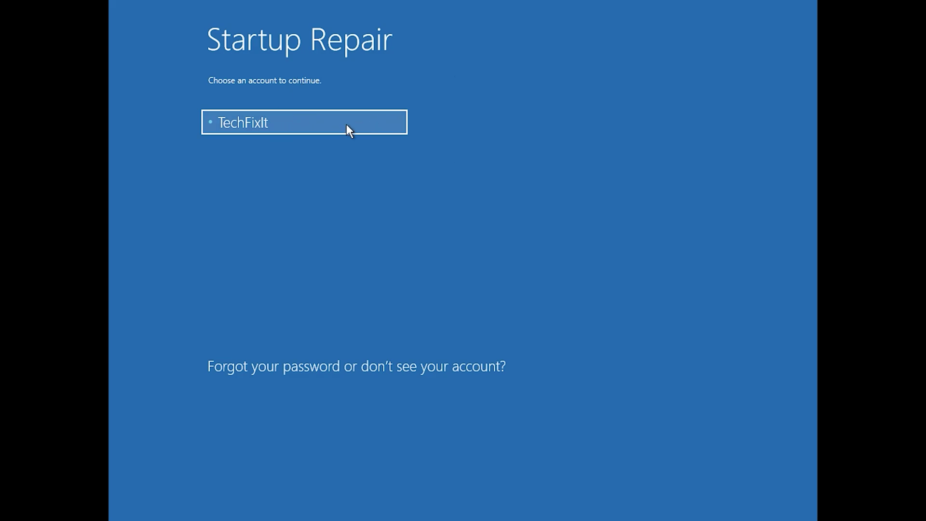
left_click(348, 127)
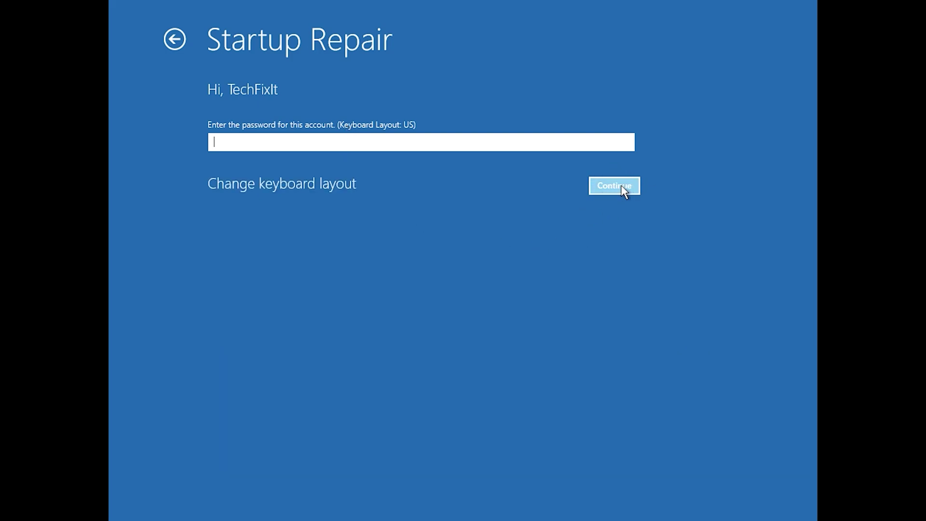
left_click(622, 185)
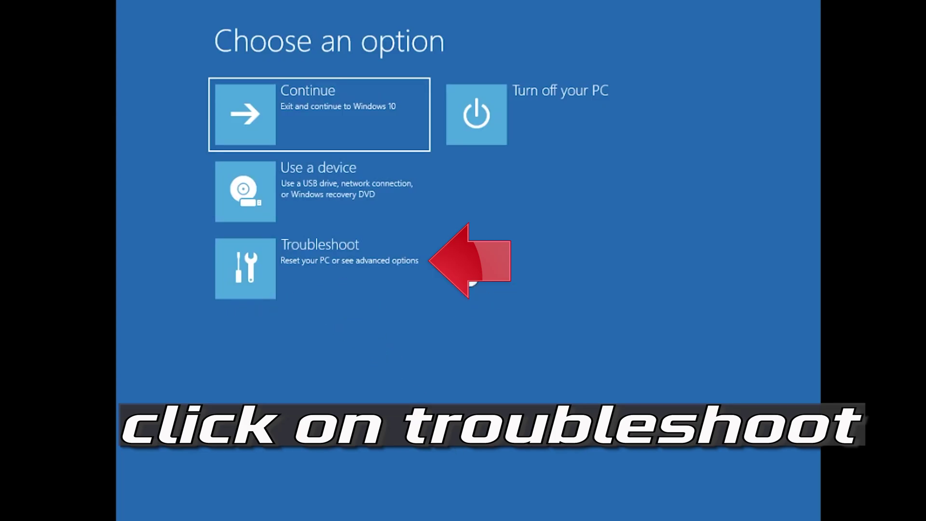
Open Command Prompt from the advanced troubleshooting options, using the TechFixIt account with the password left blank.
left_click(309, 288)
left_click(308, 285)
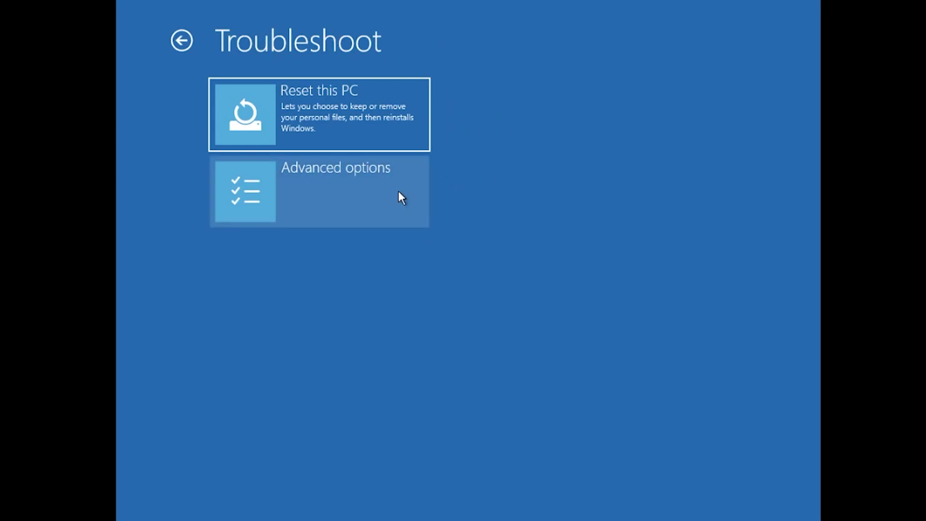
left_click(398, 191)
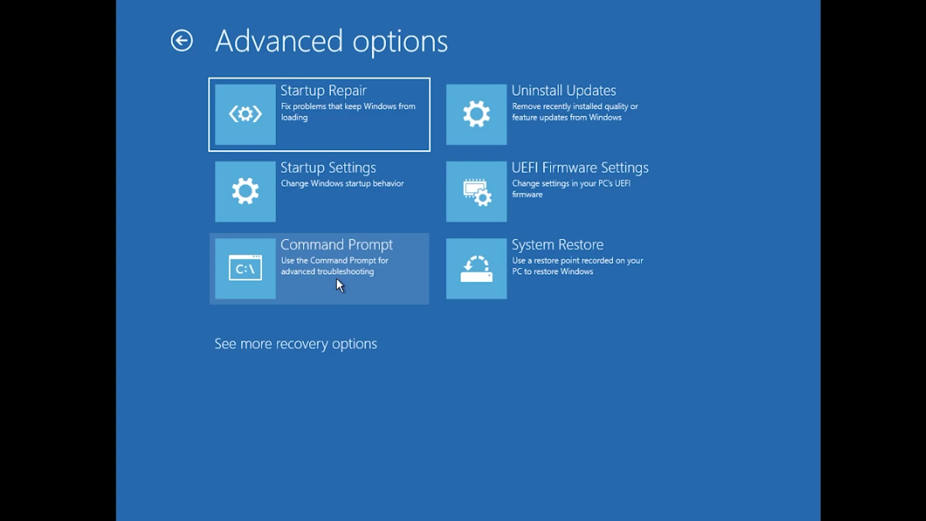
left_click(338, 279)
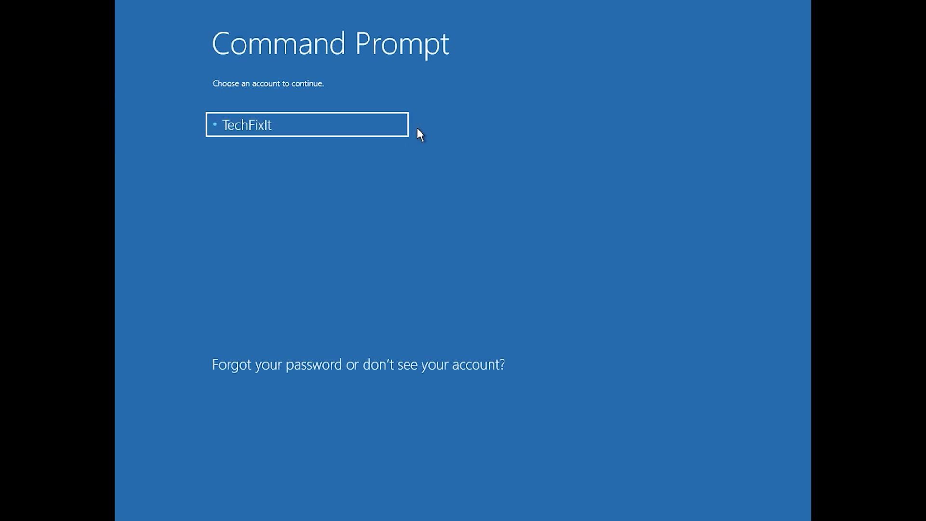
left_click(303, 129)
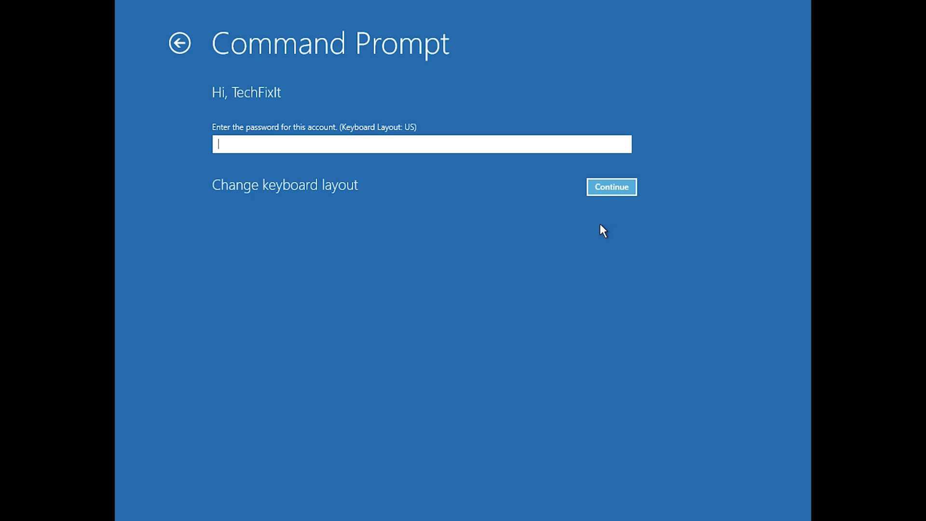
left_click(610, 186)
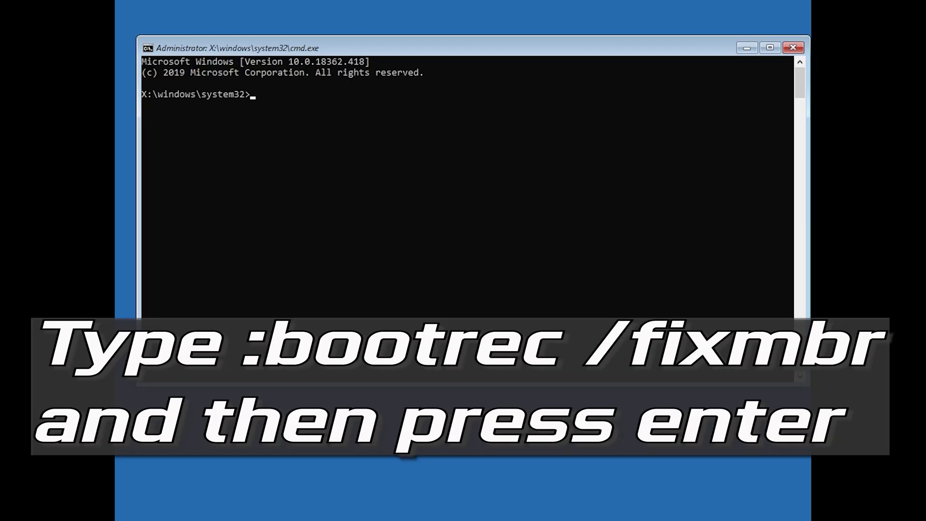
Repair the master boot record with bootrec /fixmbr and try to write a new boot sector with bootrec /fixboot.
type("bootrec /fixmbr")
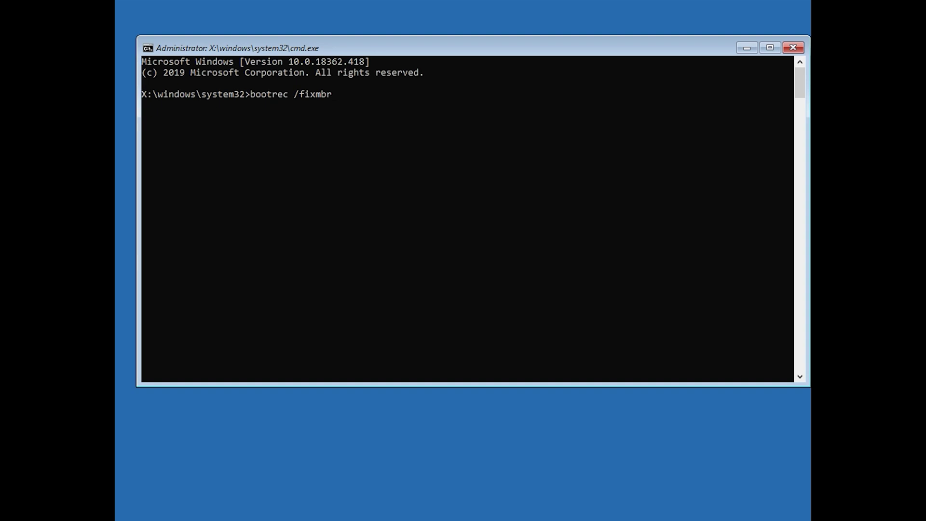
key("Return")
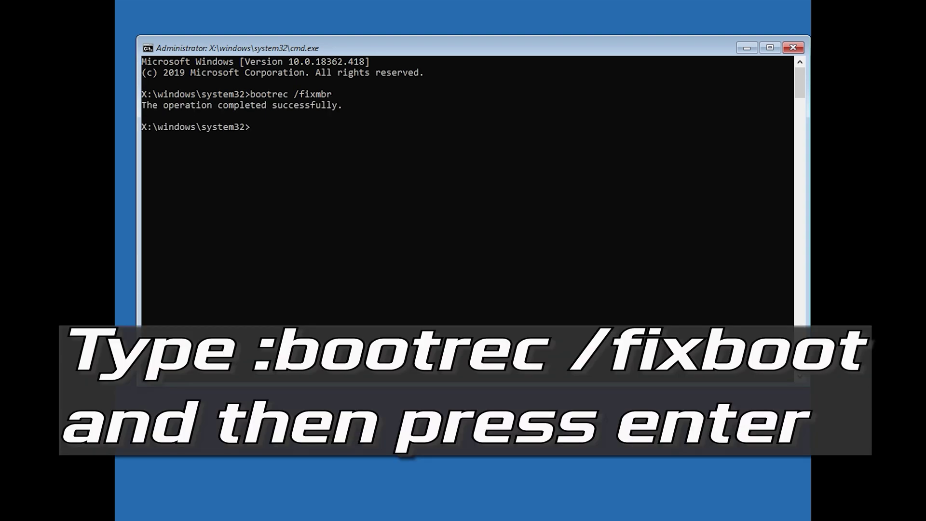
type("bootrec /fixboot")
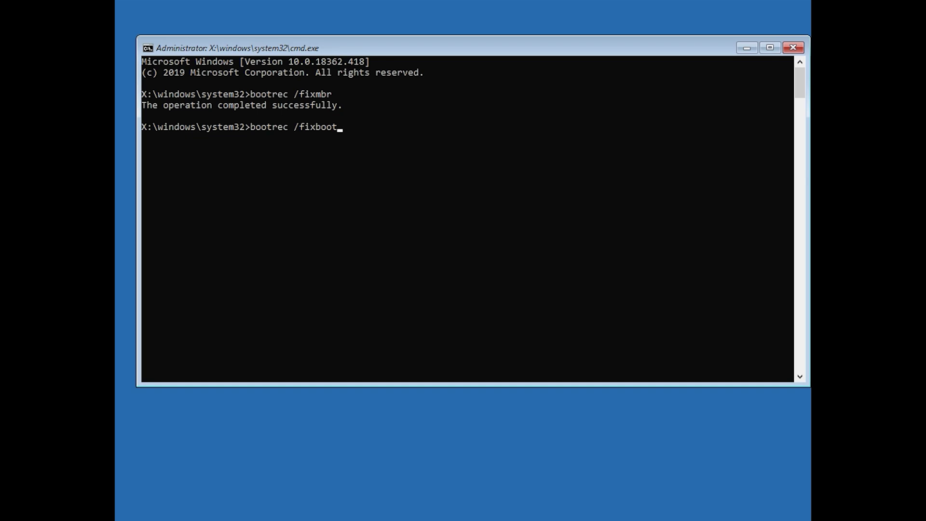
key("Return")
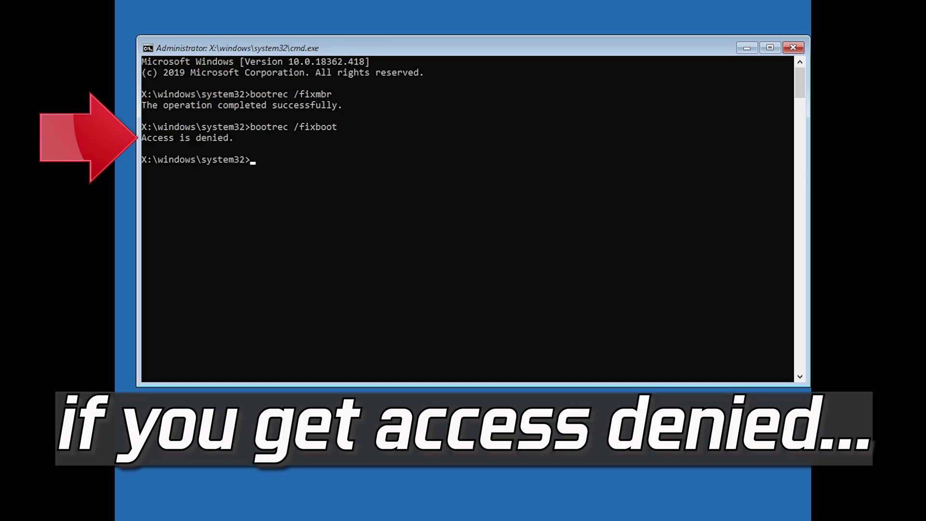
Update the system partition's boot code with bootsect /nt60 sys and run bootrec /fixboot again.
type("bootsect /nt60")
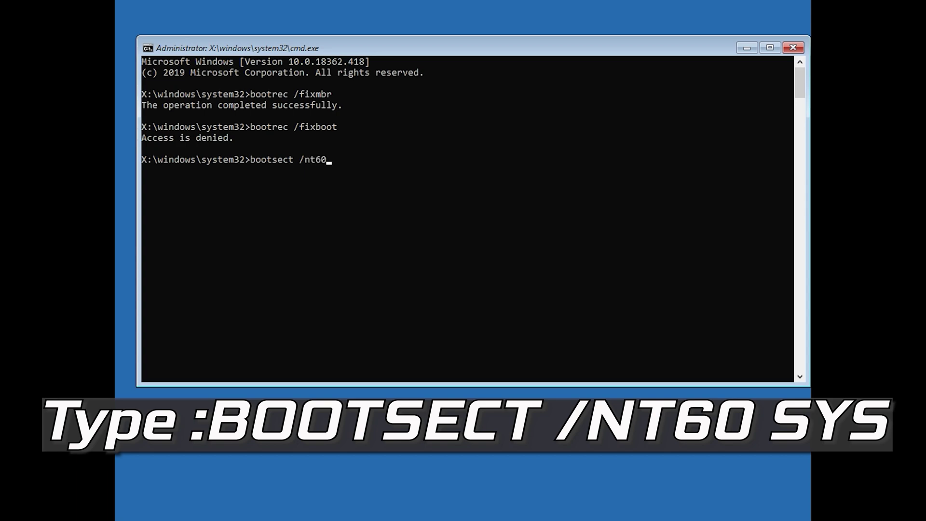
type(" sys")
key("Return")
type("boot")
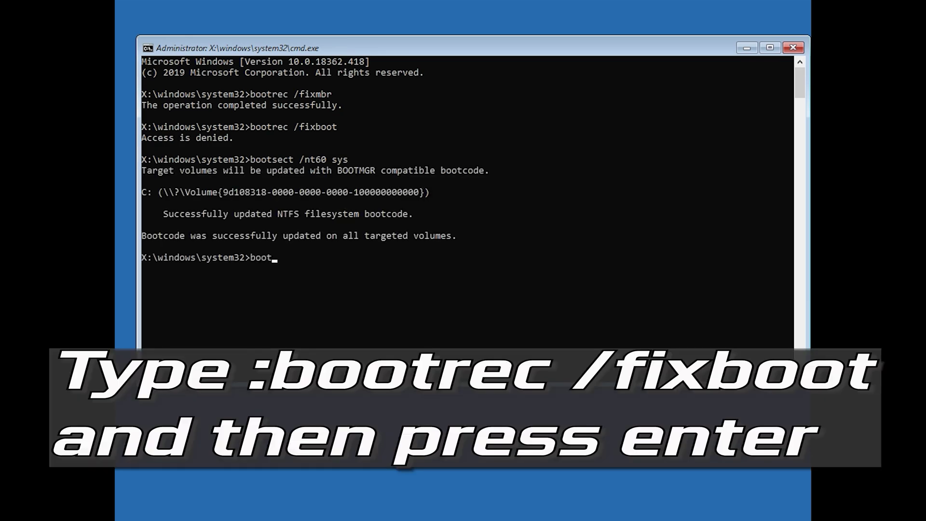
type("rec /fixboot")
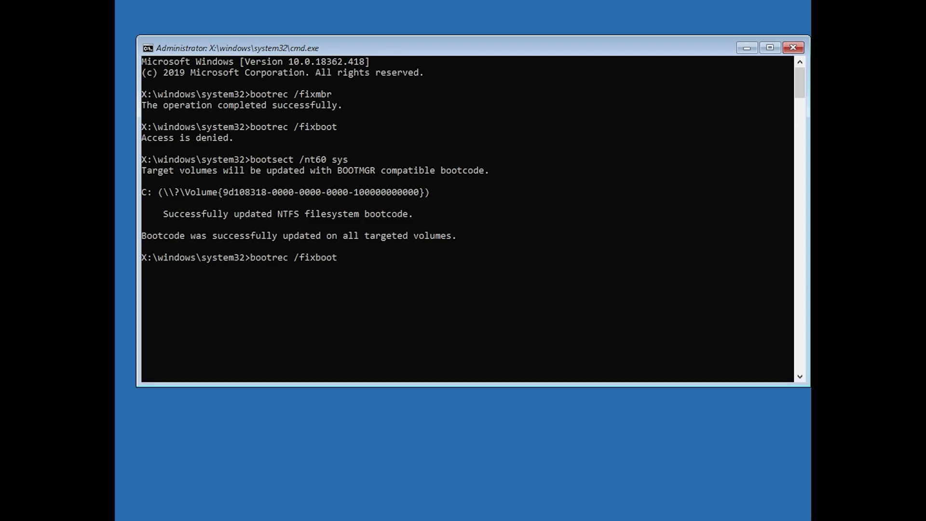
key("Return")
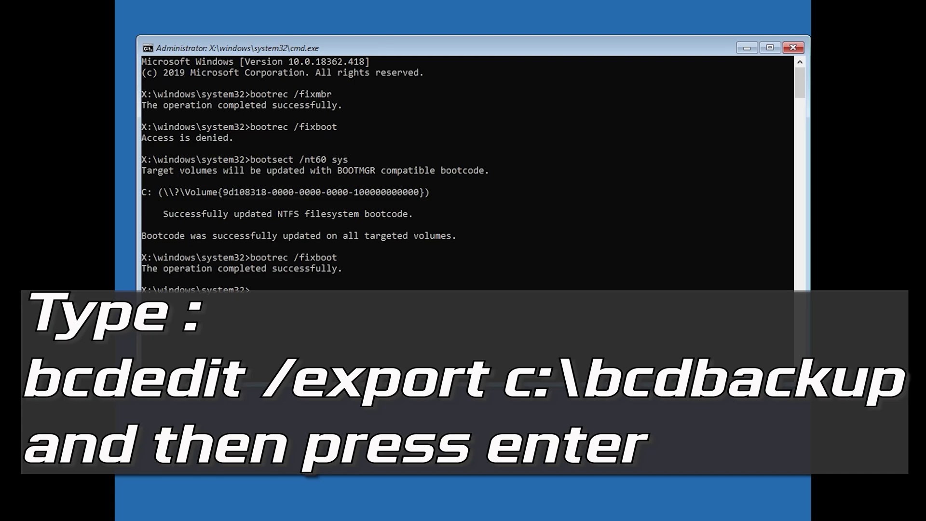
Export the boot configuration with bcdedit to c:\bcdbackup and clear the store's attributes with attrib c:\boot\bcd -h -r -s.
type("bcdedit /export c:\\bcdbackup")
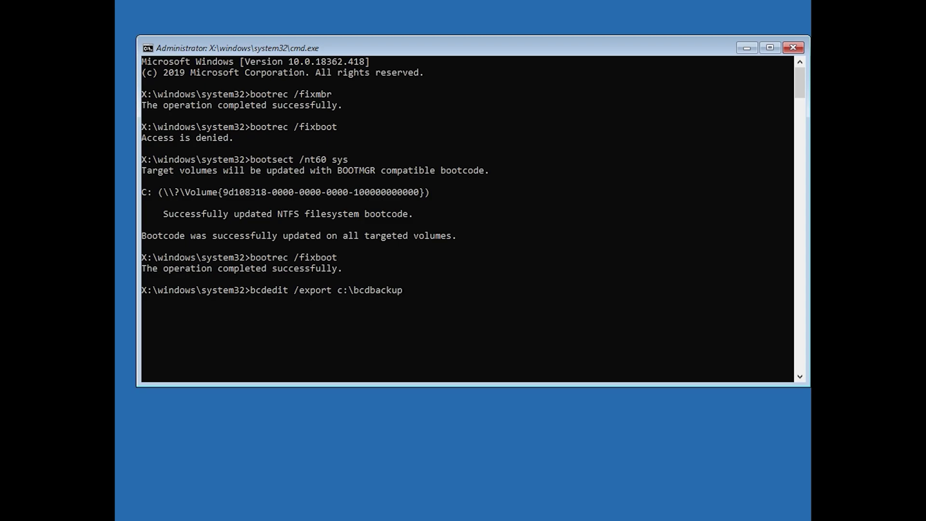
key("Return")
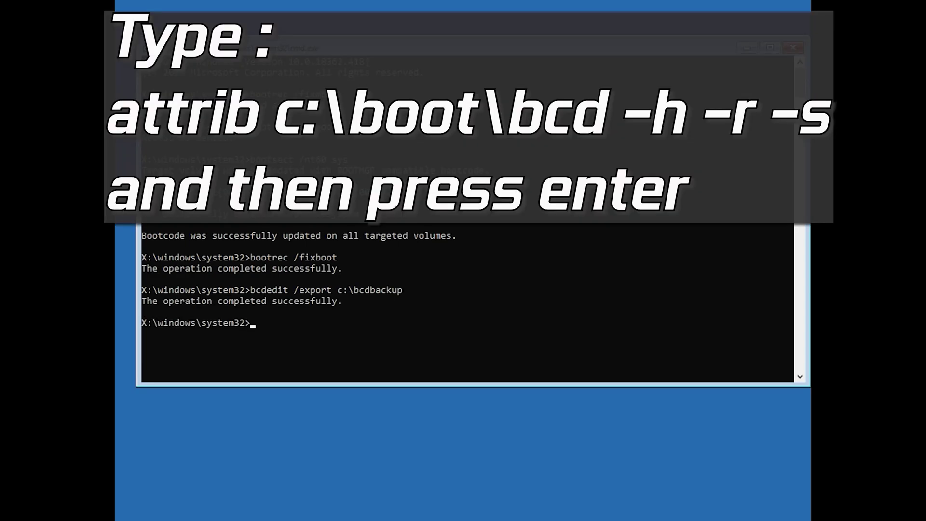
type("attrib c:\\boot\\bcd -h -r")
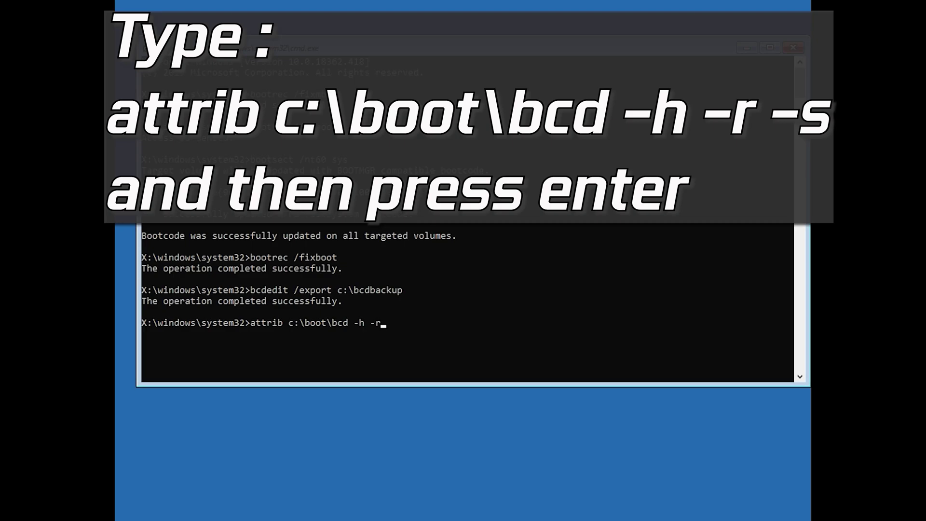
type(" -s")
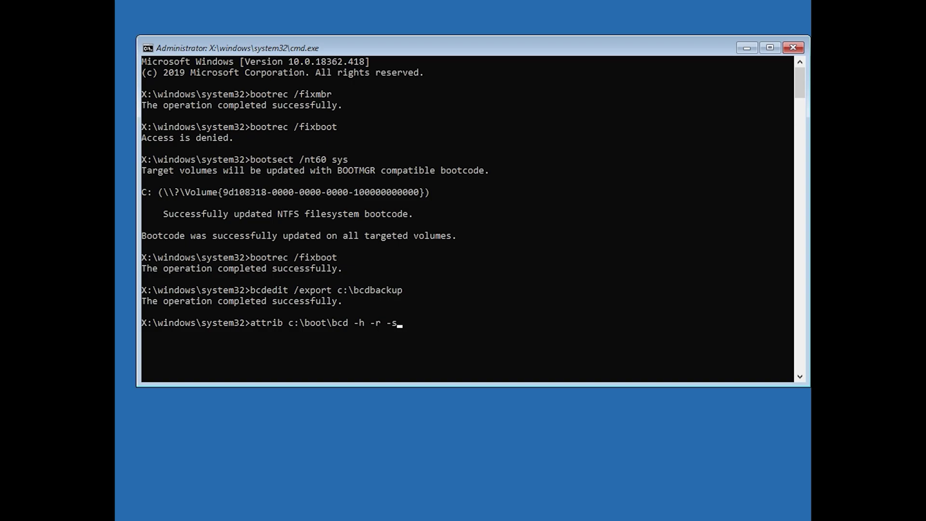
key("Return")
Rename the boot configuration file c:\boot\bcd to bcd.old with the ren command.
type("ren ")
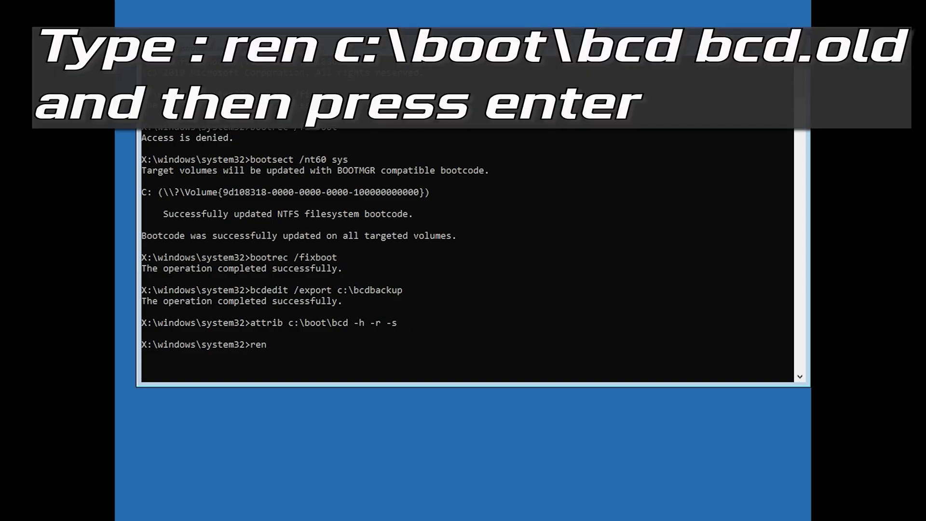
type("c:")
type("\boot")
type("\\")
type("bcd")
type(" bcd")
type(".old")
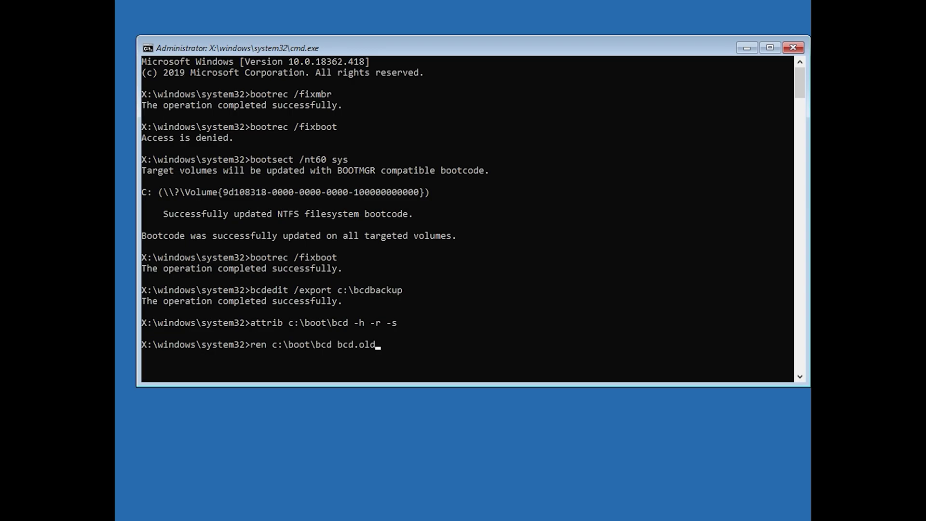
key("Return")
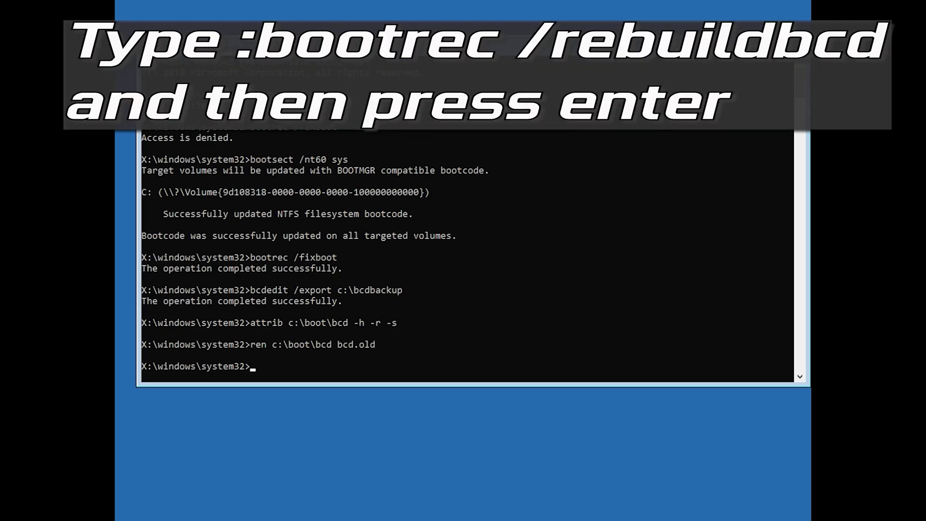
Rebuild the boot configuration with bootrec /rebuildbcd, answer y to add the found Windows installation, and exit the command prompt.
type("bootrec /rebuildbcd")
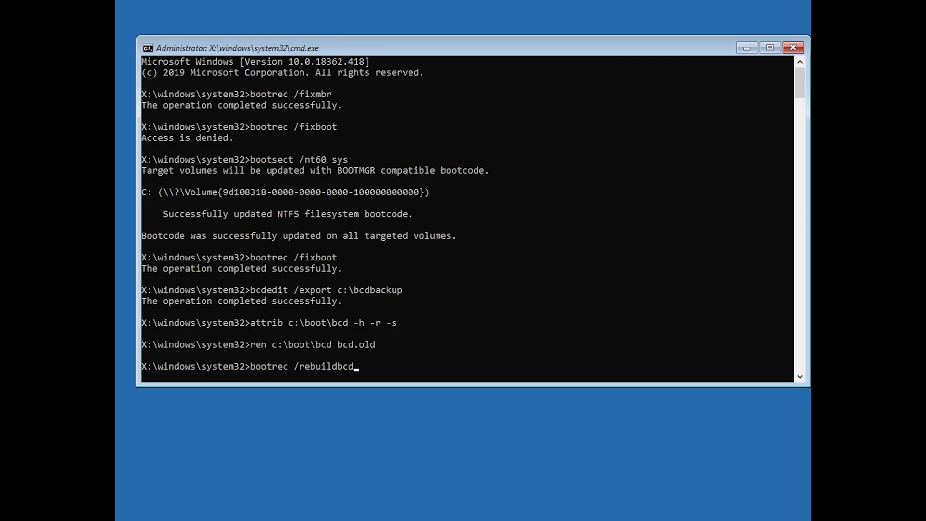
key("Return")
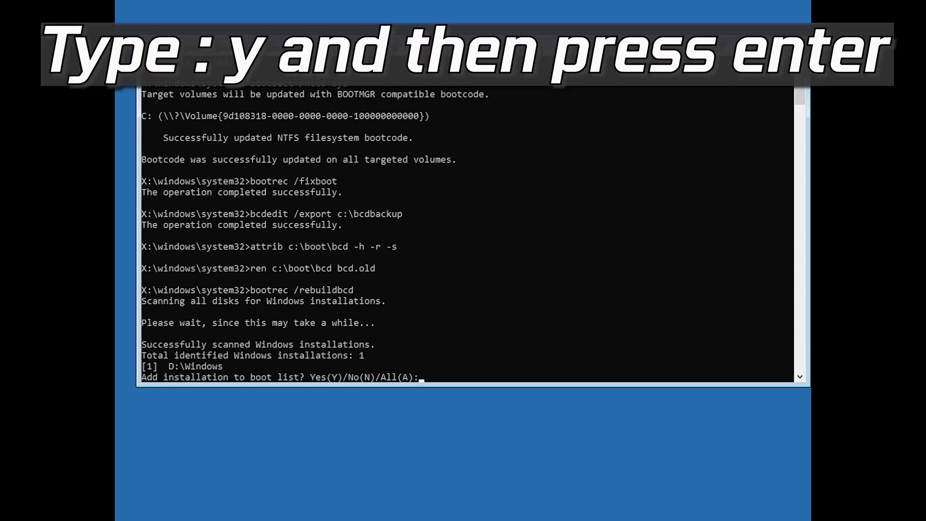
type("y")
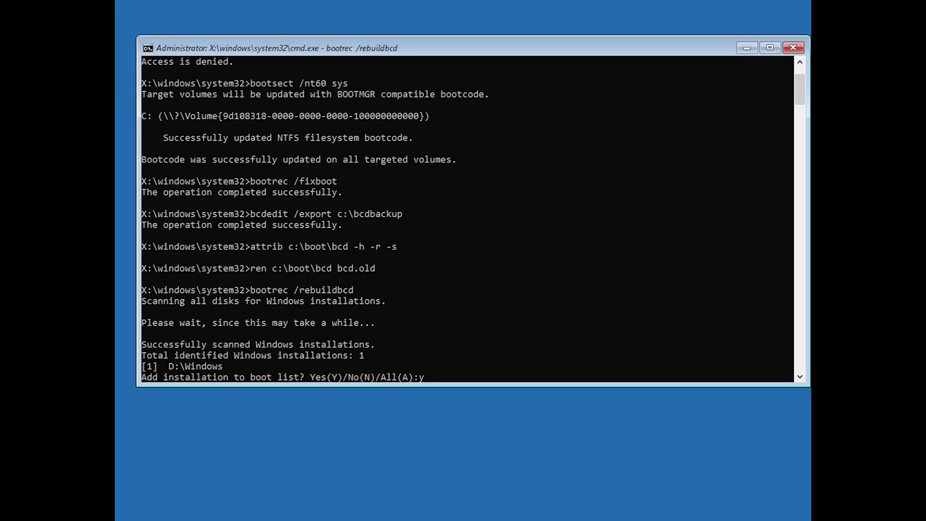
key("Return")
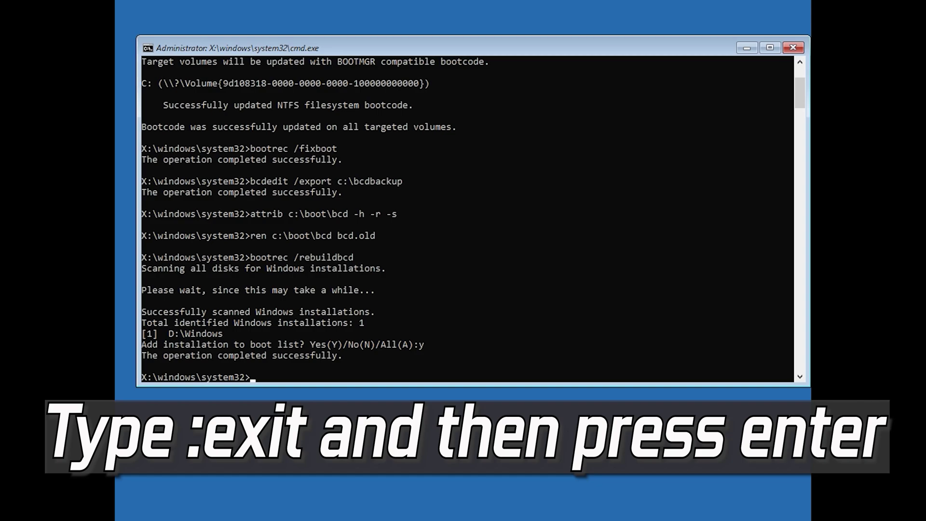
type("exit")
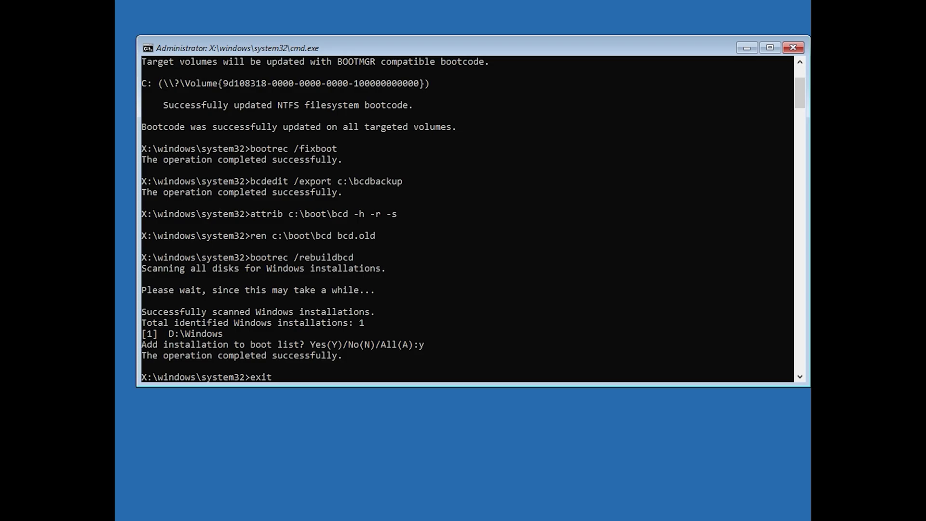
key("Return")
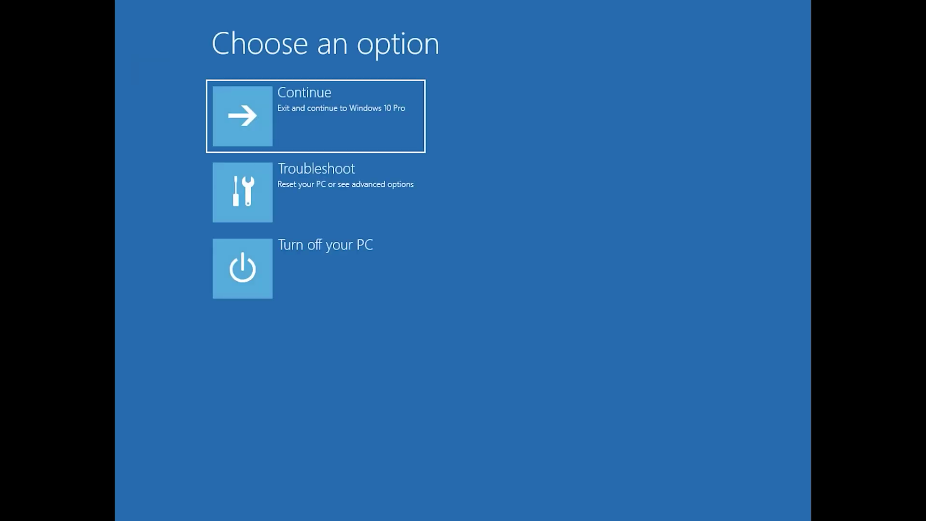
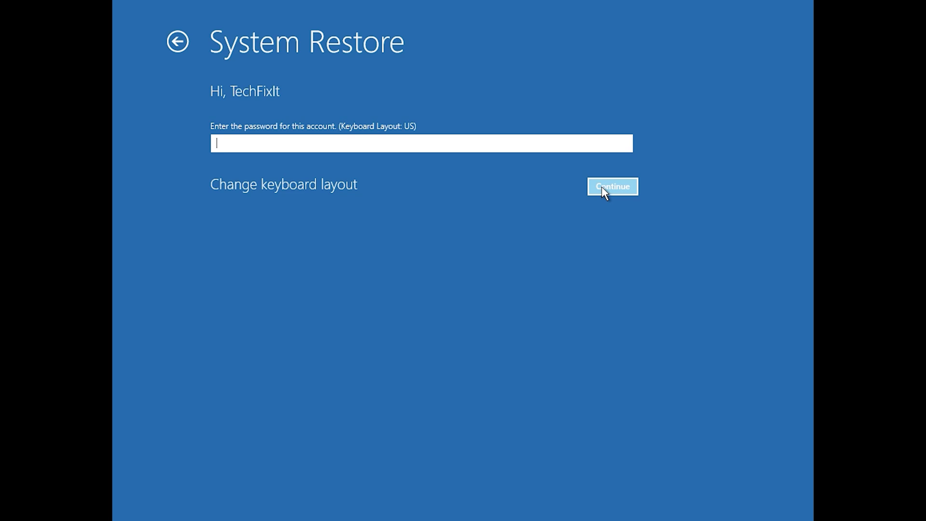
Restore the system to the manual restore point of 1/10/2020 12:21:42 AM, leaving the account password blank, and restart the computer.
left_click(602, 188)
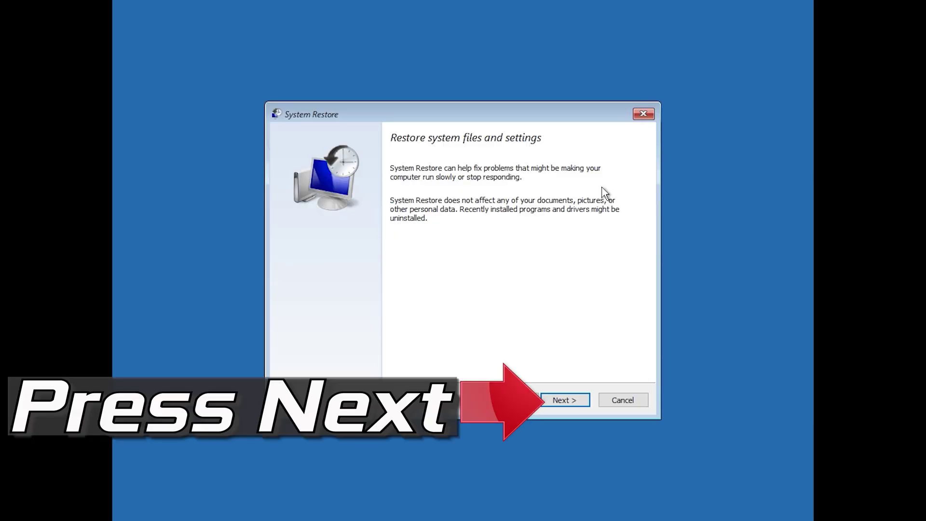
left_click(566, 400)
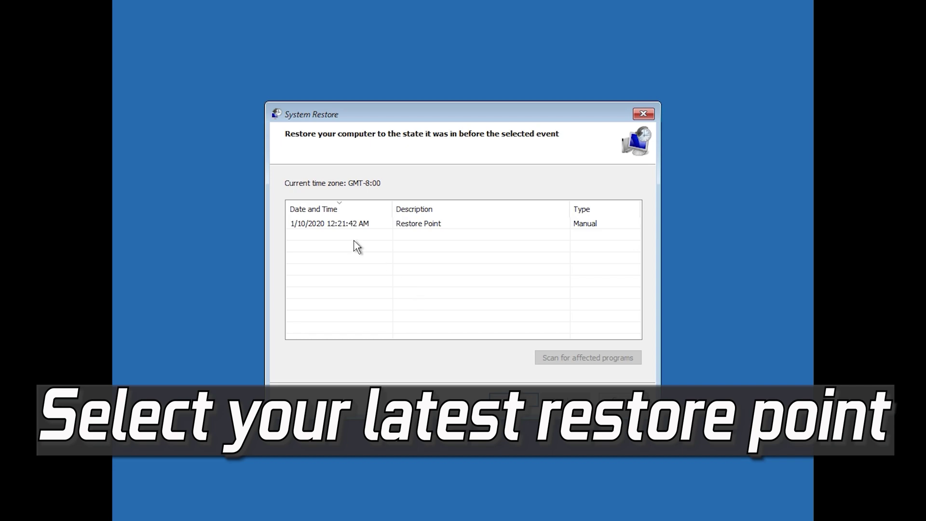
left_click(332, 225)
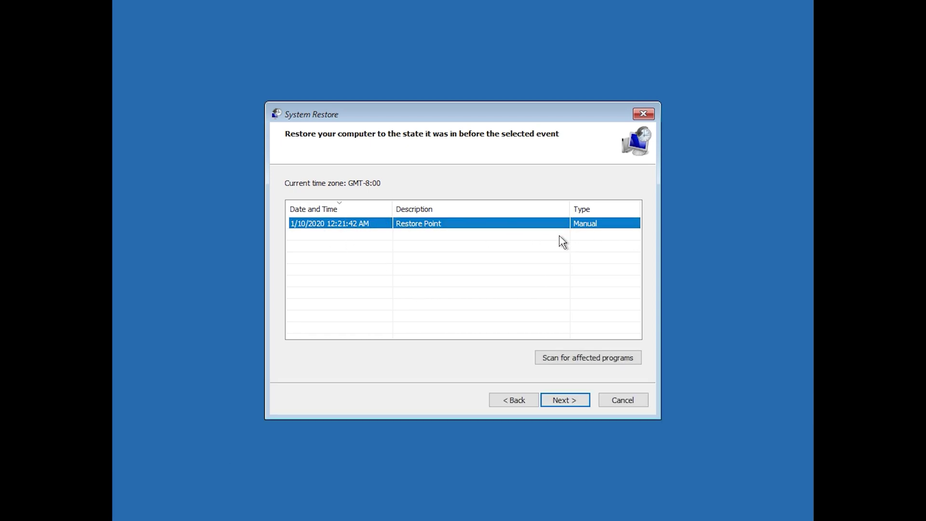
left_click(570, 405)
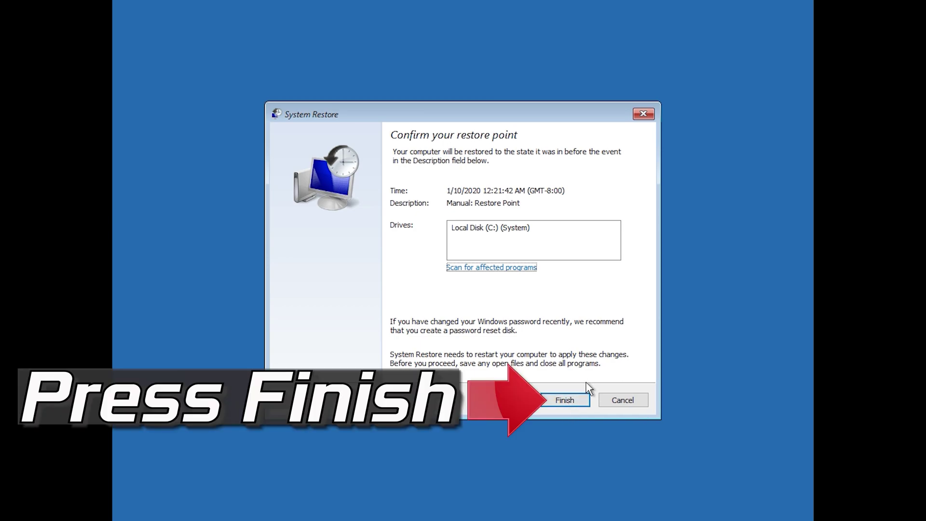
left_click(565, 400)
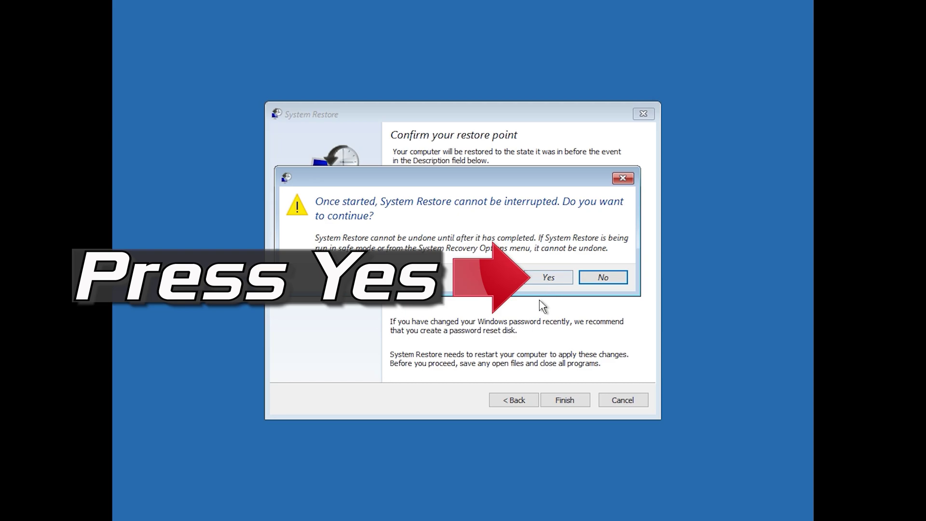
left_click(546, 278)
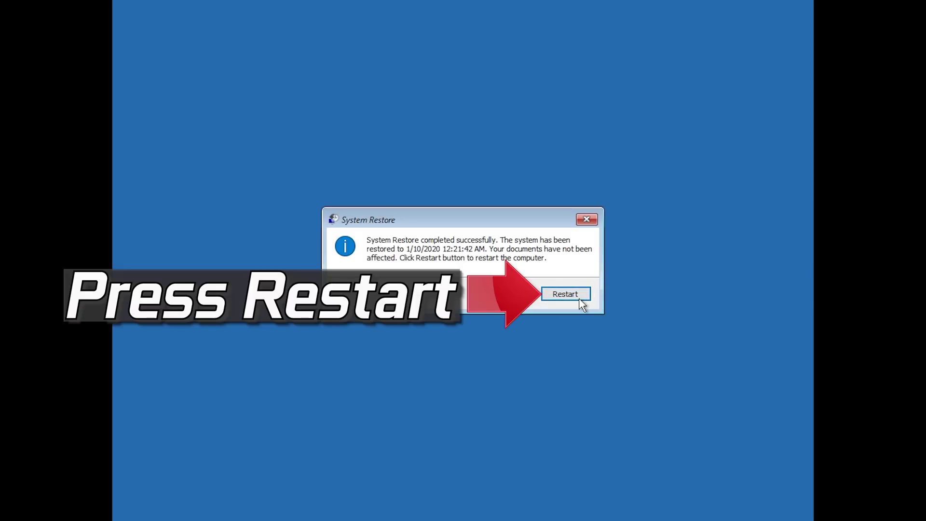
left_click(558, 302)
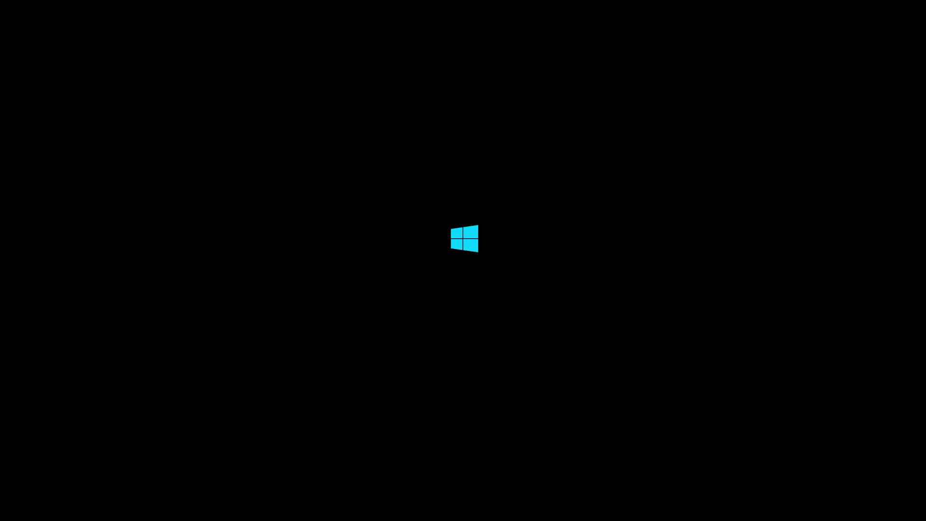